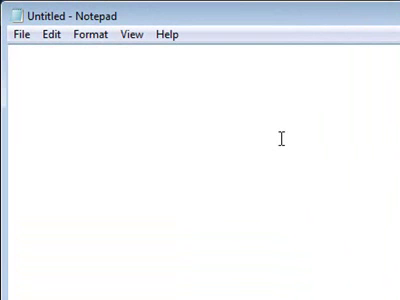
text(<ht)
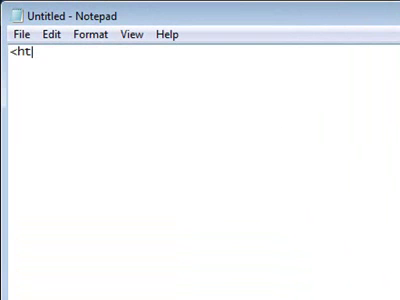
text(ml>)
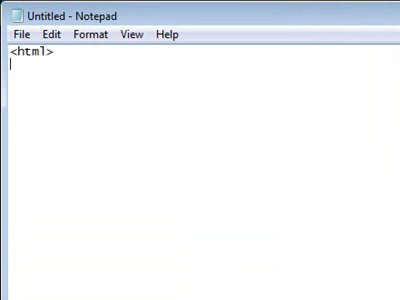
Step: Type the <html> and </html> tags with blank lines between them
key(Return)
text(<ht)
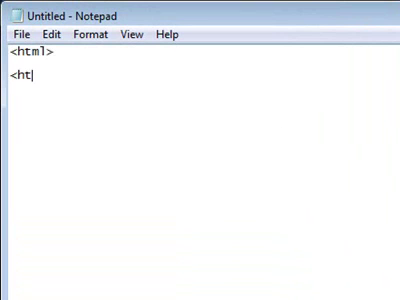
text(ml>)
key(Left)
key(Left)
key(Left)
key(Left)
key(Left)
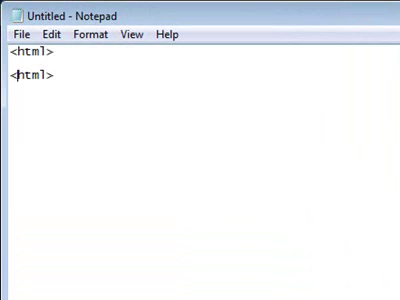
text(/)
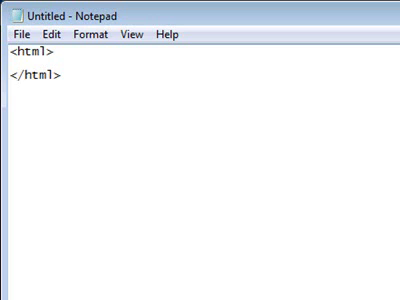
click(63, 55)
key(Down)
key(Return)
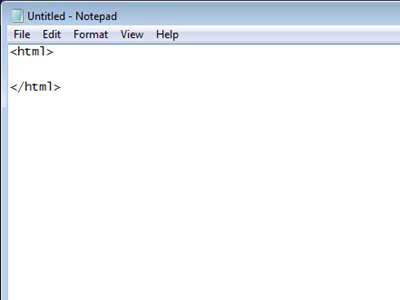
Step: Add <body> tags inside the html tags enclosing the line 'Hey welcome to my site!'
key(Up)
text(<body)
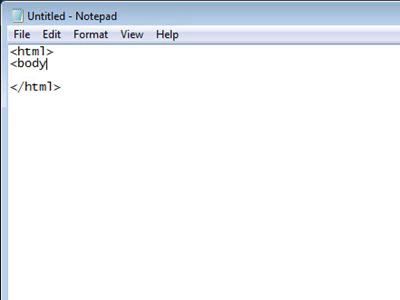
text(>)
key(Return)
key(Return)
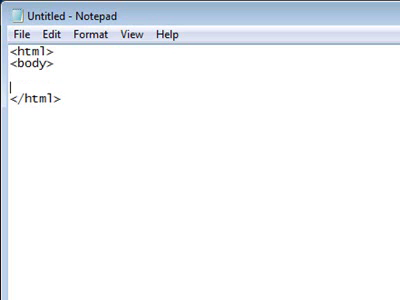
text(</body>)
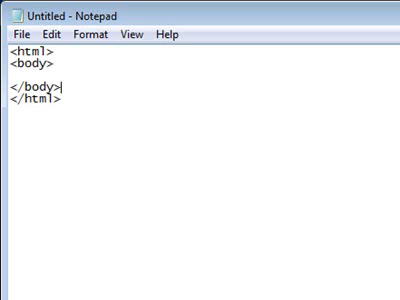
key(Up)
text(Hey welc)
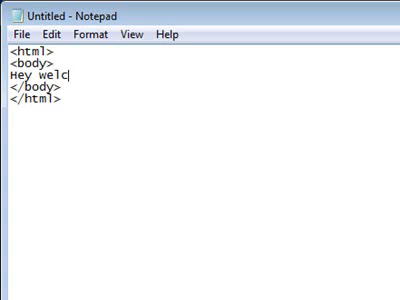
text(ome to my site)
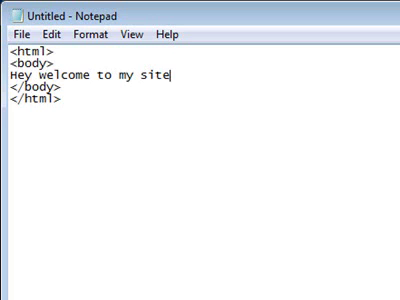
text(!)
click(63, 60)
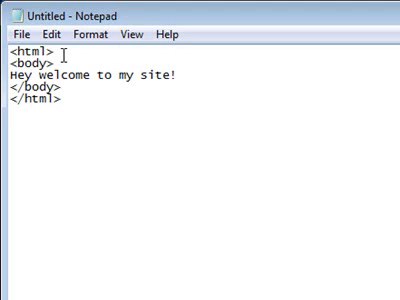
Step: Insert <head> and </head> tags above the body, with a blank line between them
key(Return)
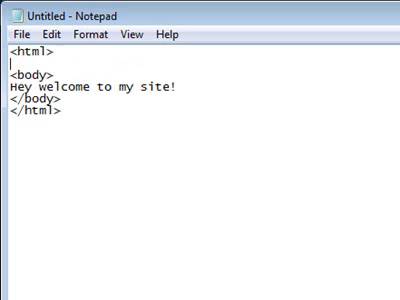
text(<head)
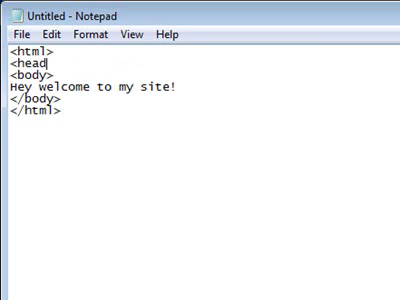
text(>)
key(Return)
text(</)
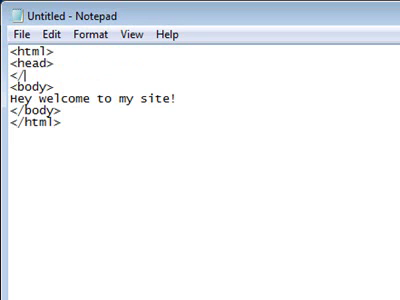
text(head>)
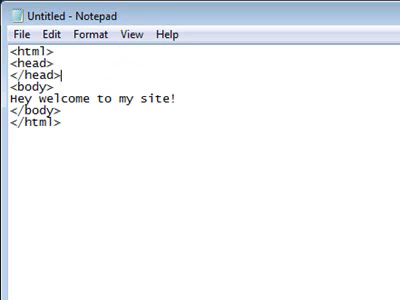
drag(57, 63, 10, 63)
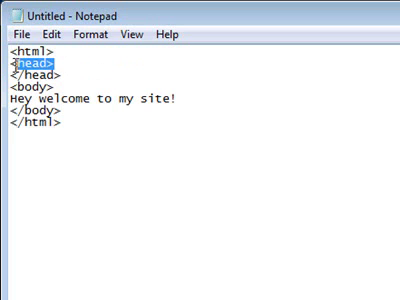
click(63, 74)
drag(63, 74, 10, 74)
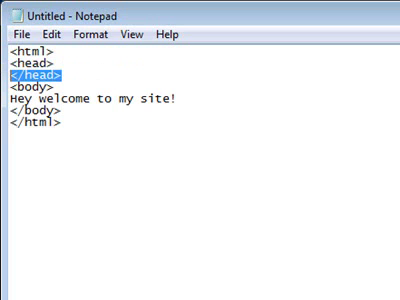
click(55, 63)
key(Return)
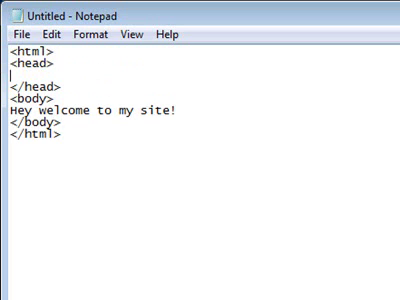
text(<)
text(title>)
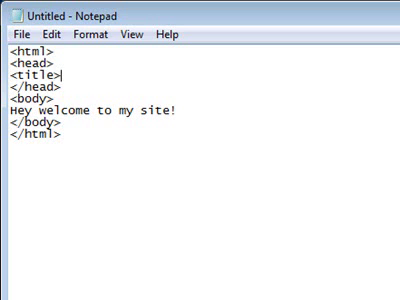
text(</t)
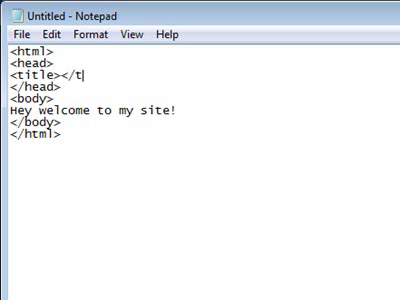
text(itle>)
Step: Fix the closing </title> tag and enter the title 'Basic HTML Template' between the tags
key(Left)
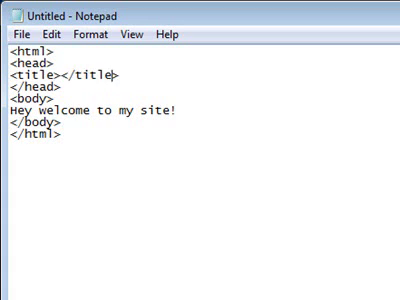
key(Left)
key(Left)
key(Left)
key(Left)
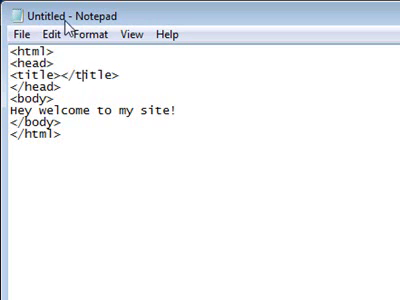
click(65, 78)
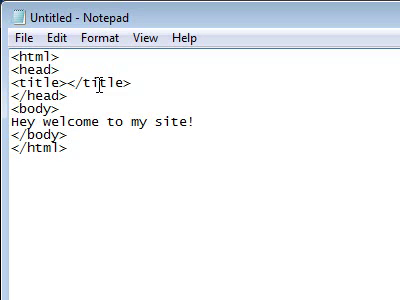
text(Basic H)
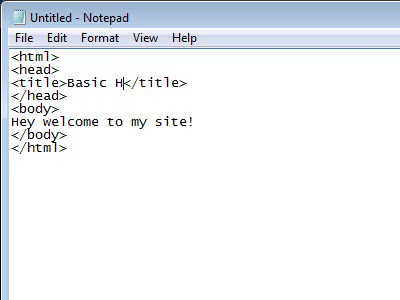
text(TML Templ)
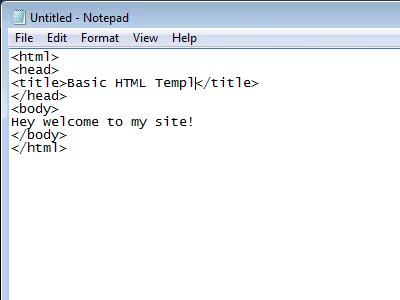
text(ate)
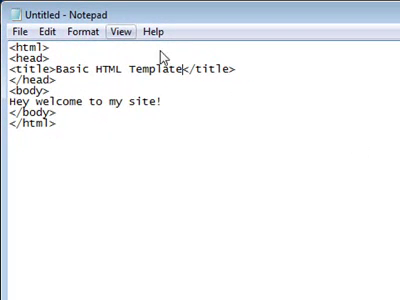
Step: Open File > Save As and set the file type to All Files (*.*)
click(20, 31)
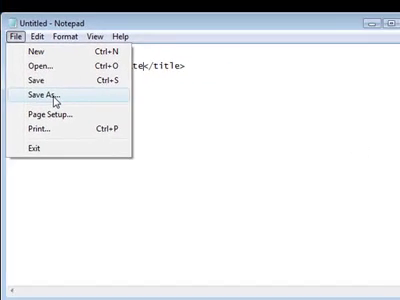
click(45, 95)
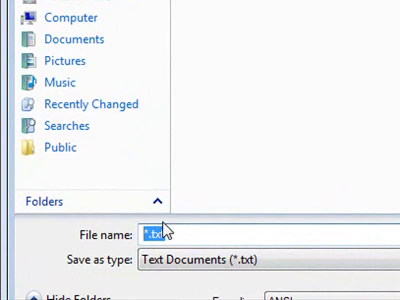
click(199, 262)
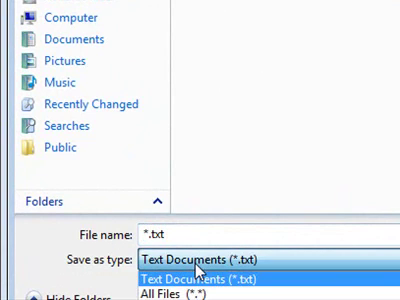
click(246, 262)
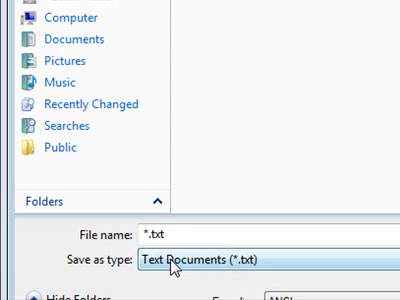
click(174, 262)
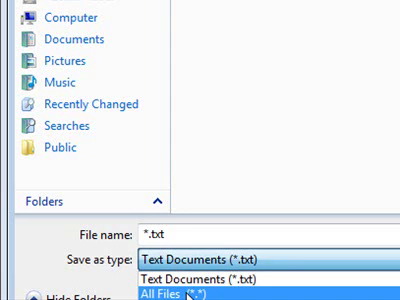
click(188, 293)
click(171, 234)
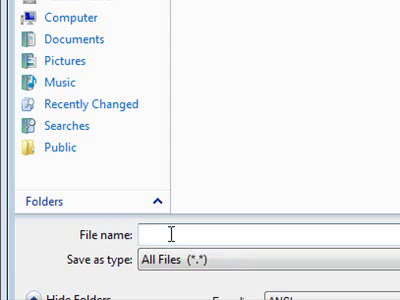
text(b)
text(asic)
text(.htm)
Step: Save the document as basic.htm after correcting the file extension
drag(172, 234, 229, 231)
text(htm)
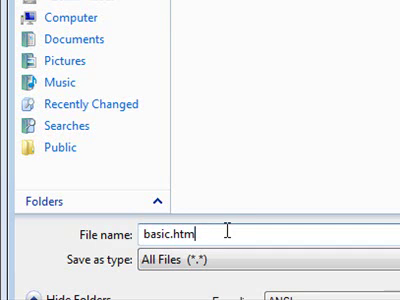
text(l)
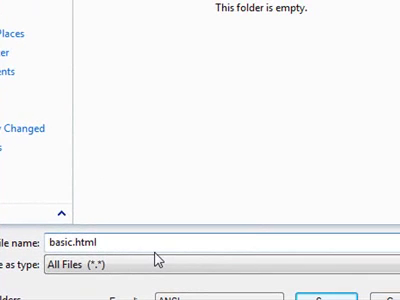
key(BackSpace)
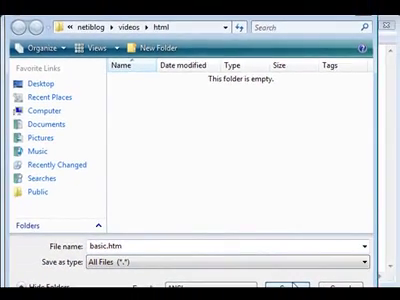
click(341, 292)
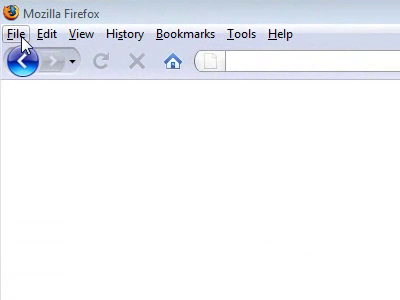
Step: Open basic.htm from the html folder in Firefox with File > Open File
click(16, 34)
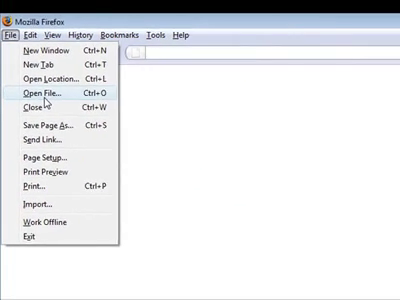
click(43, 93)
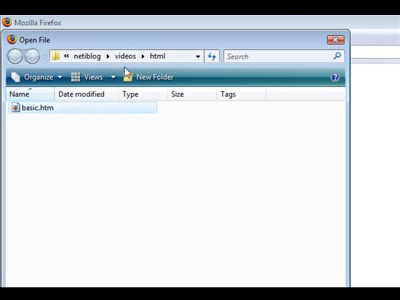
drag(128, 42, 128, 0)
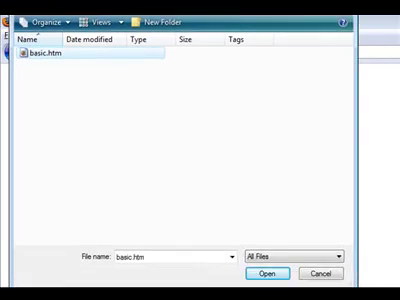
click(267, 257)
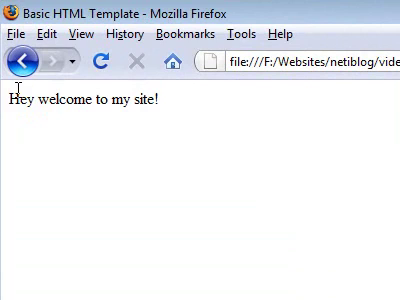
drag(8, 98, 183, 106)
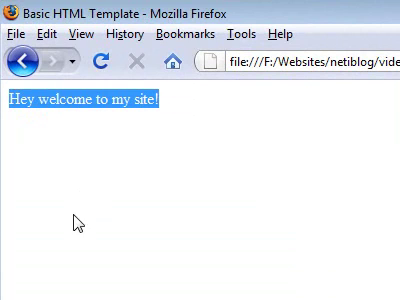
click(160, 100)
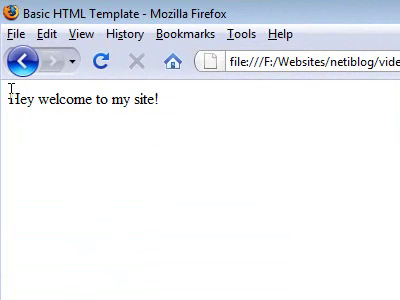
drag(9, 98, 158, 98)
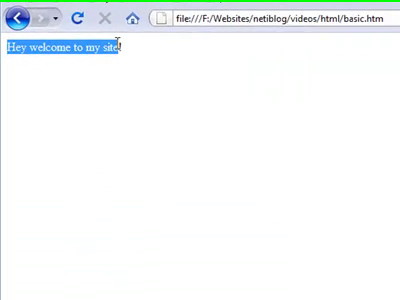